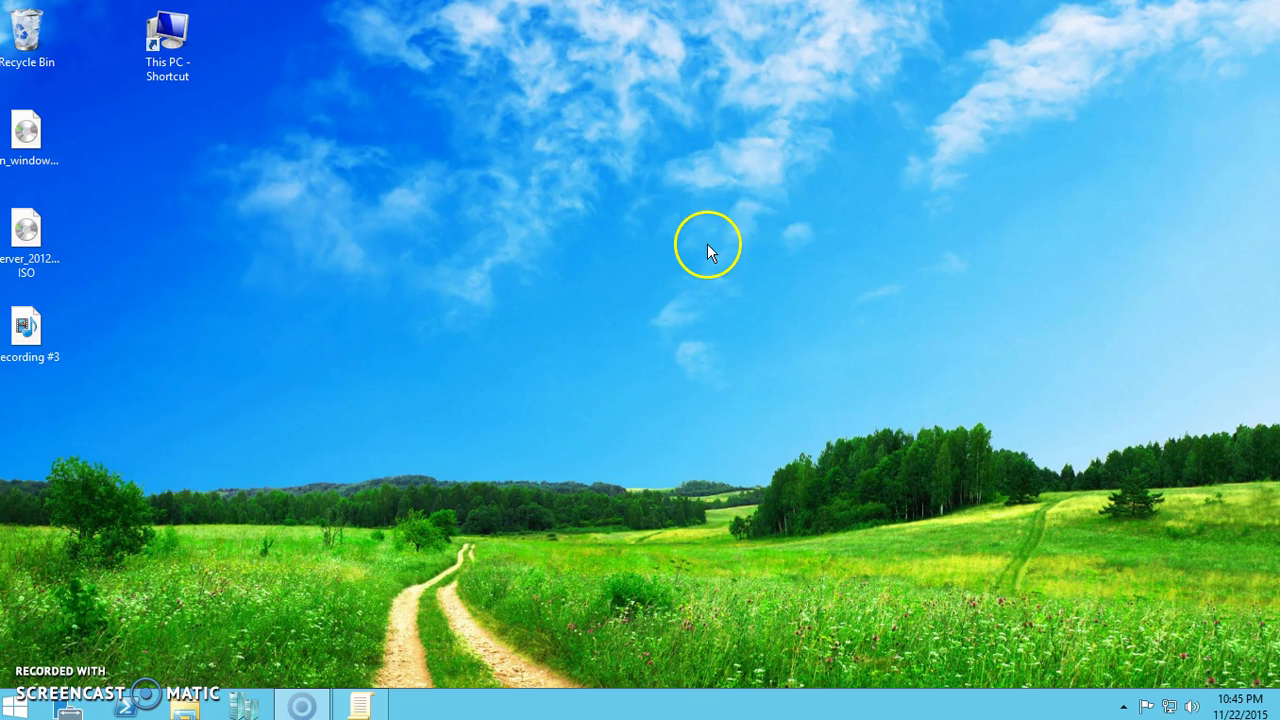
{"action": "left_click", "coordinate": [674, 281]}
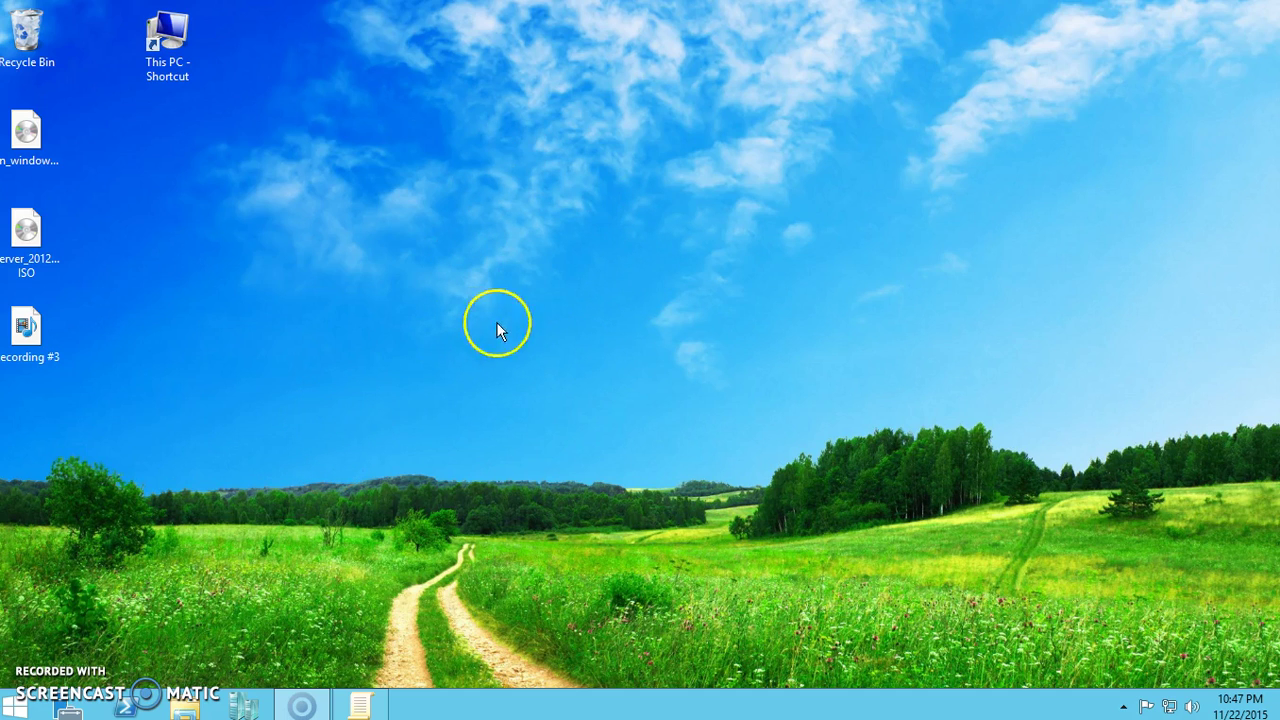
{"action": "right_click", "coordinate": [507, 262]}
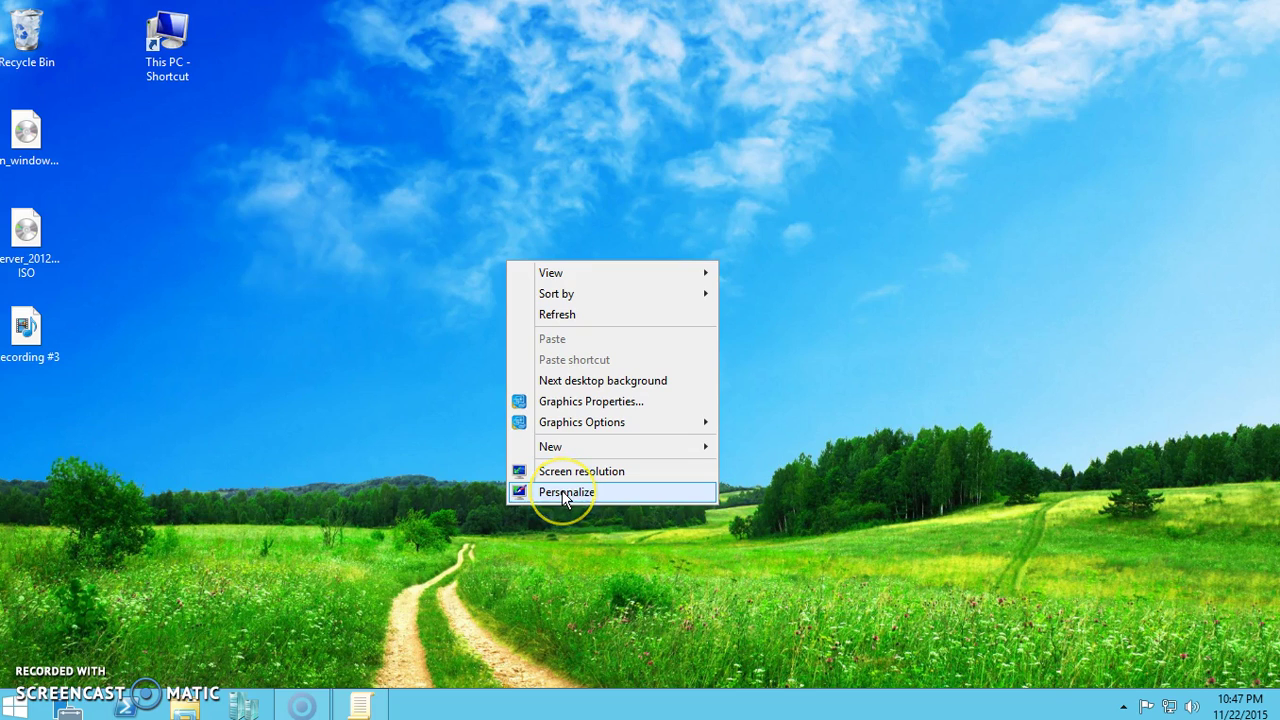
{"action": "left_click", "coordinate": [353, 493]}
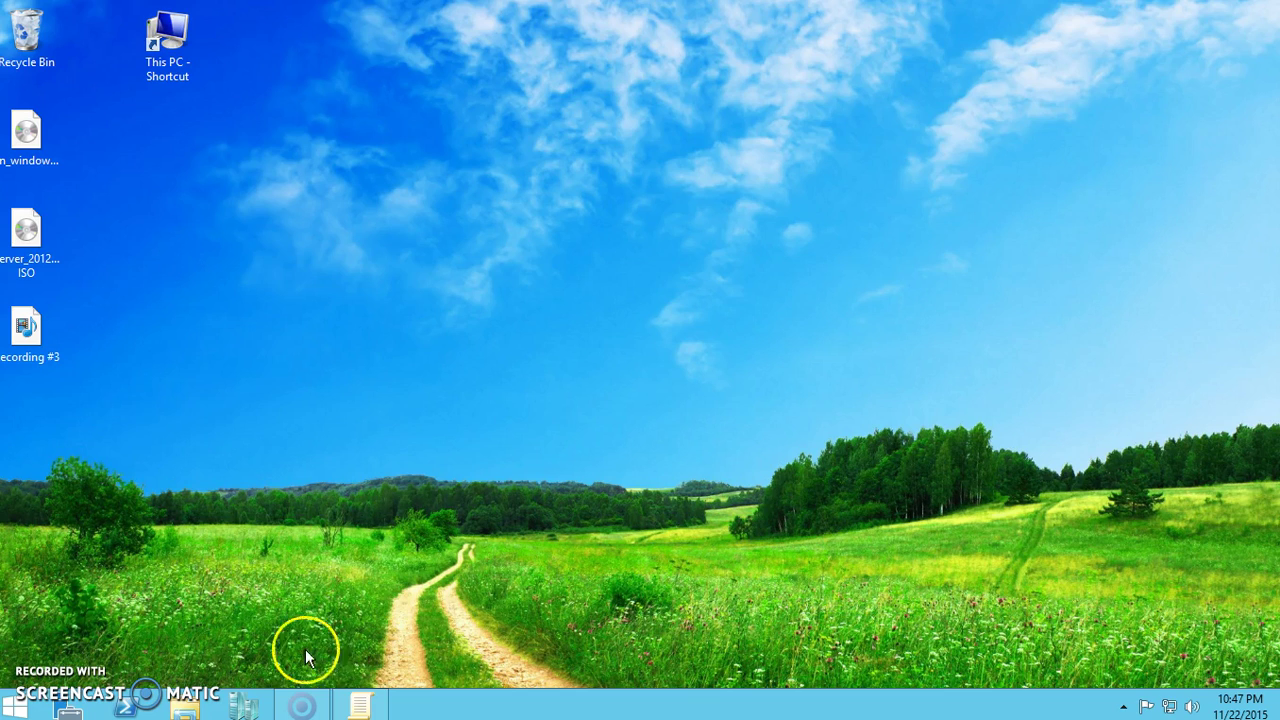
Step: Enable the Computer icon in the desktop icon settings, apply the change and close Personalization
{"action": "right_click", "coordinate": [367, 200]}
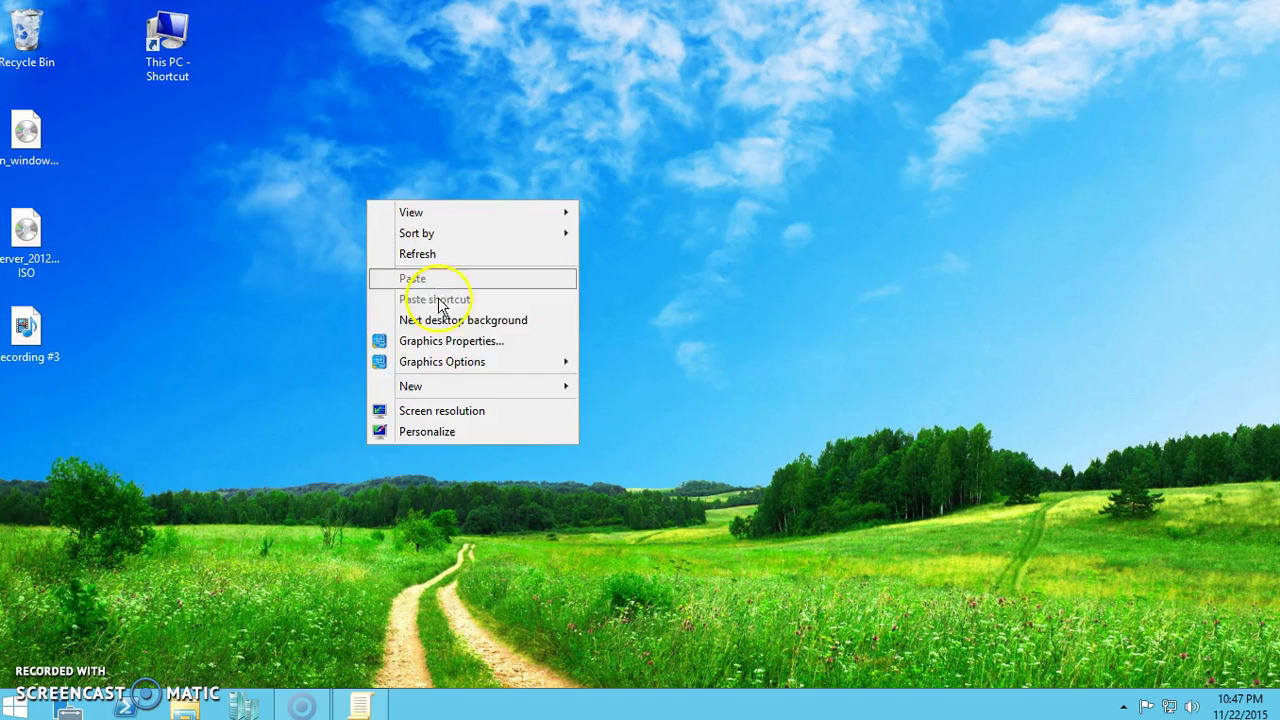
{"action": "left_click", "coordinate": [435, 443]}
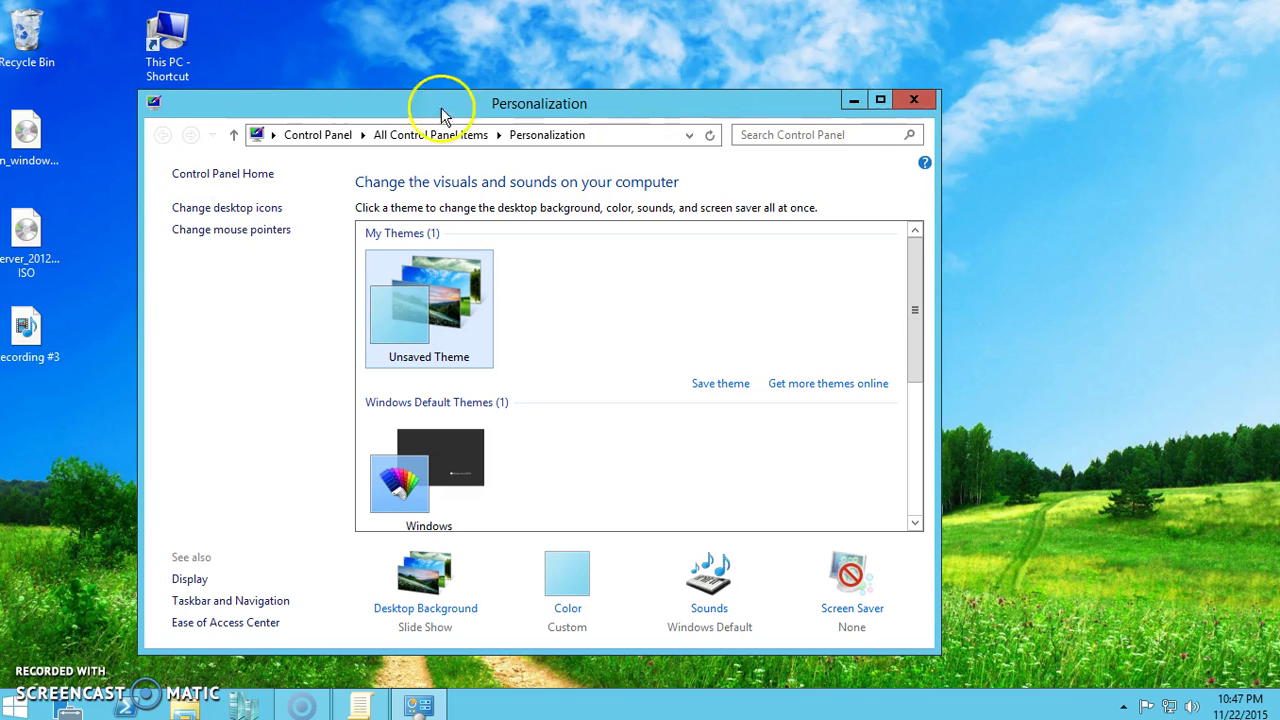
{"action": "left_click", "coordinate": [225, 208]}
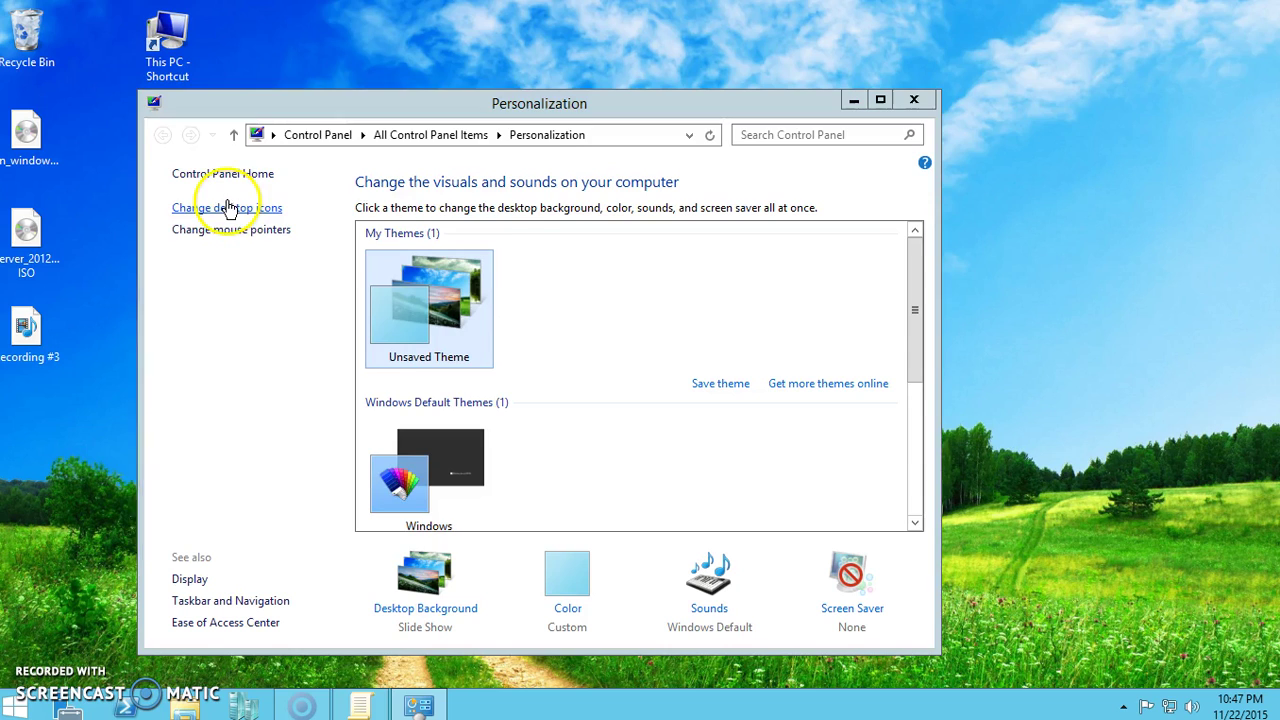
{"action": "left_click", "coordinate": [157, 213]}
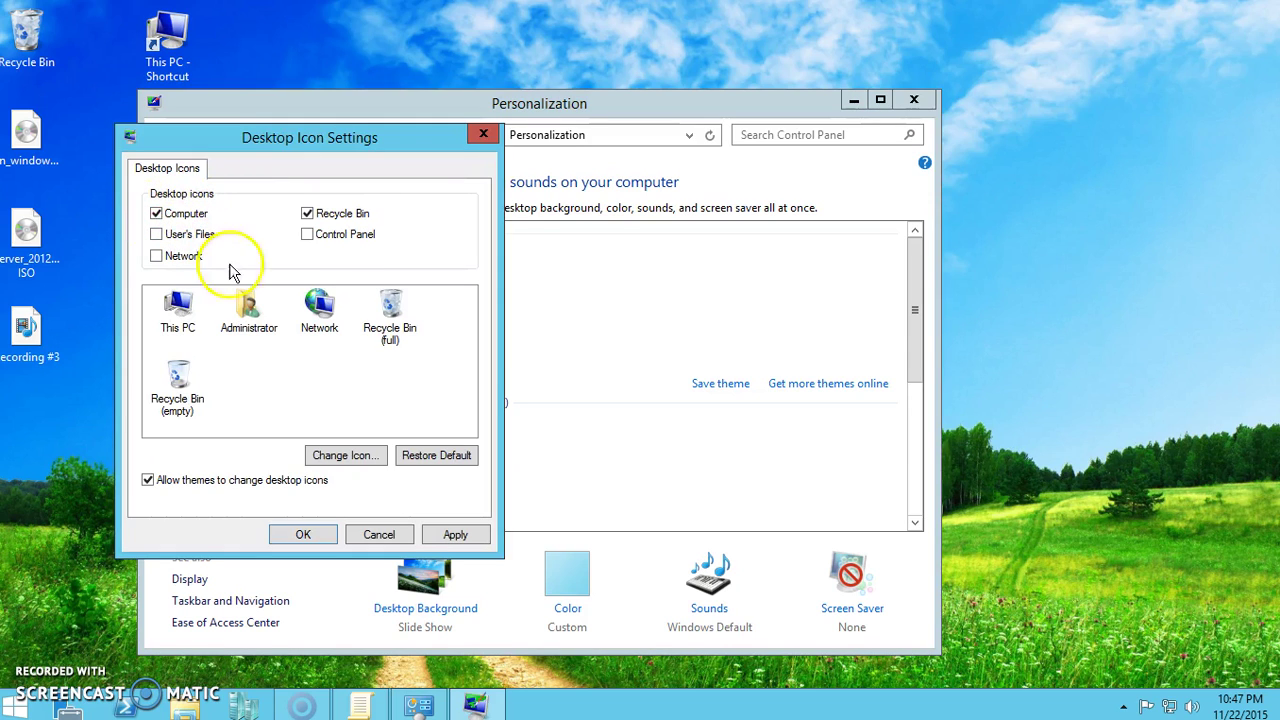
{"action": "left_click", "coordinate": [452, 532]}
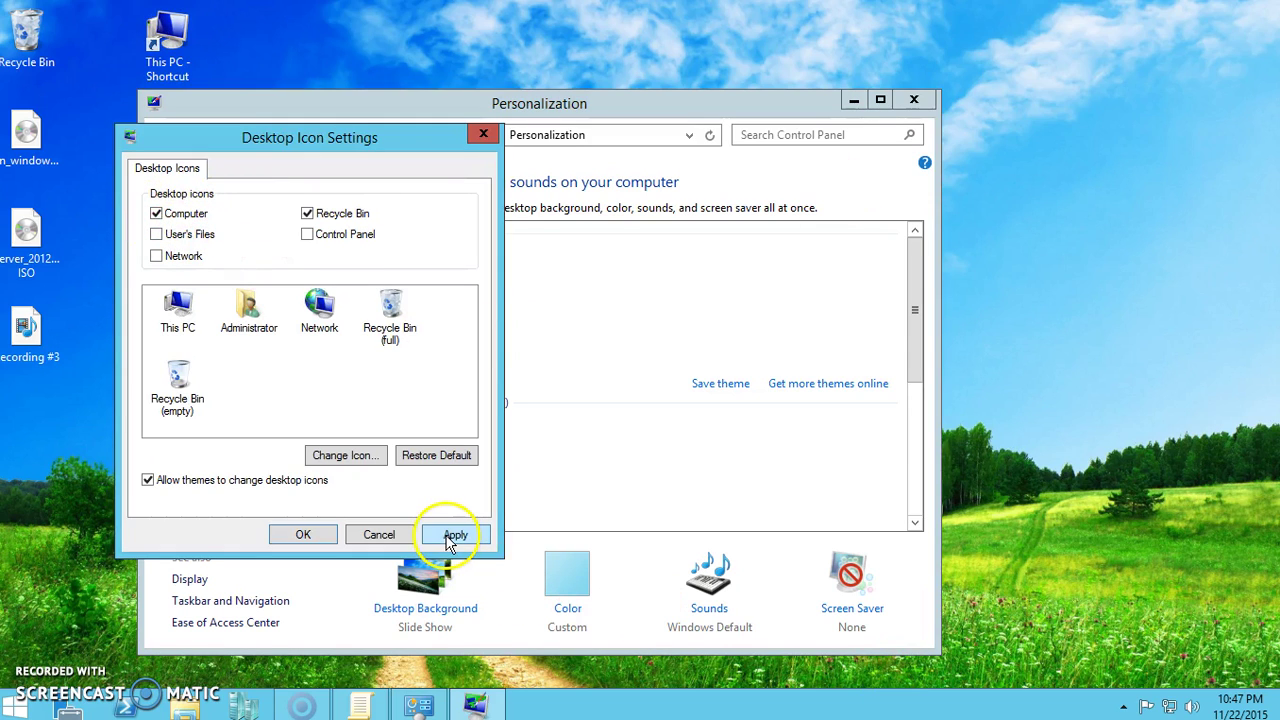
{"action": "left_click", "coordinate": [302, 540]}
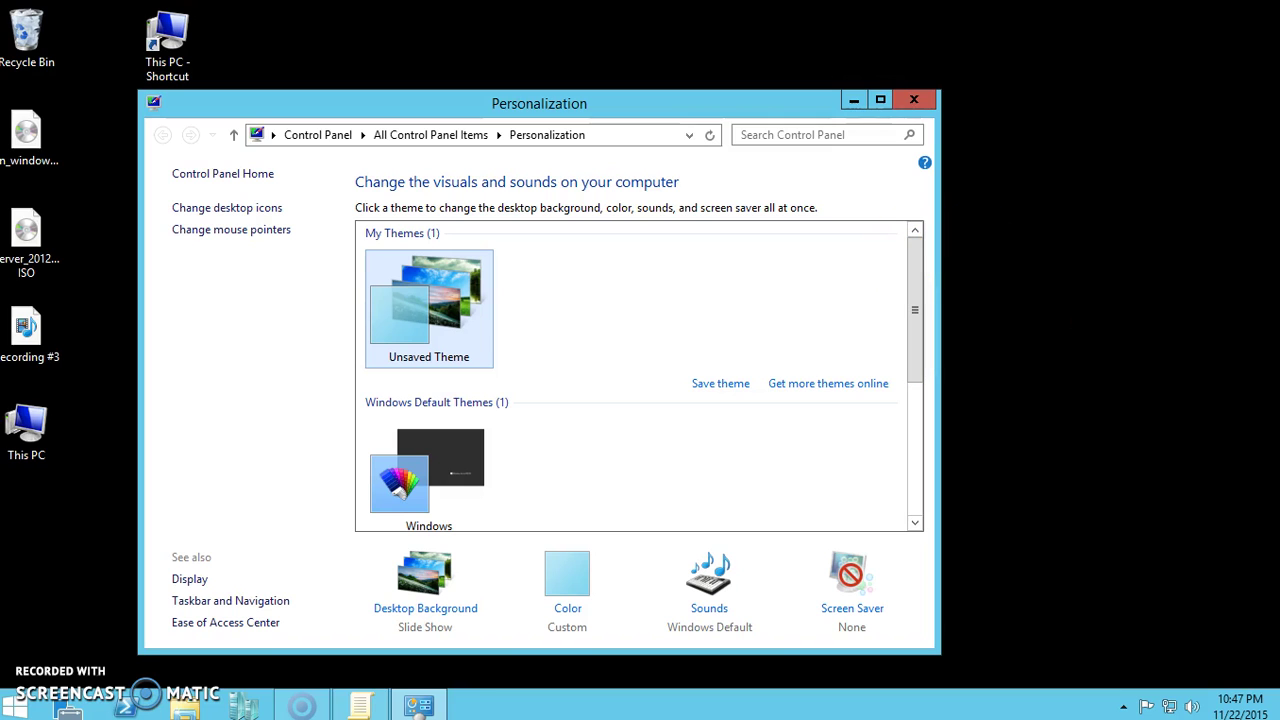
{"action": "left_click", "coordinate": [880, 100]}
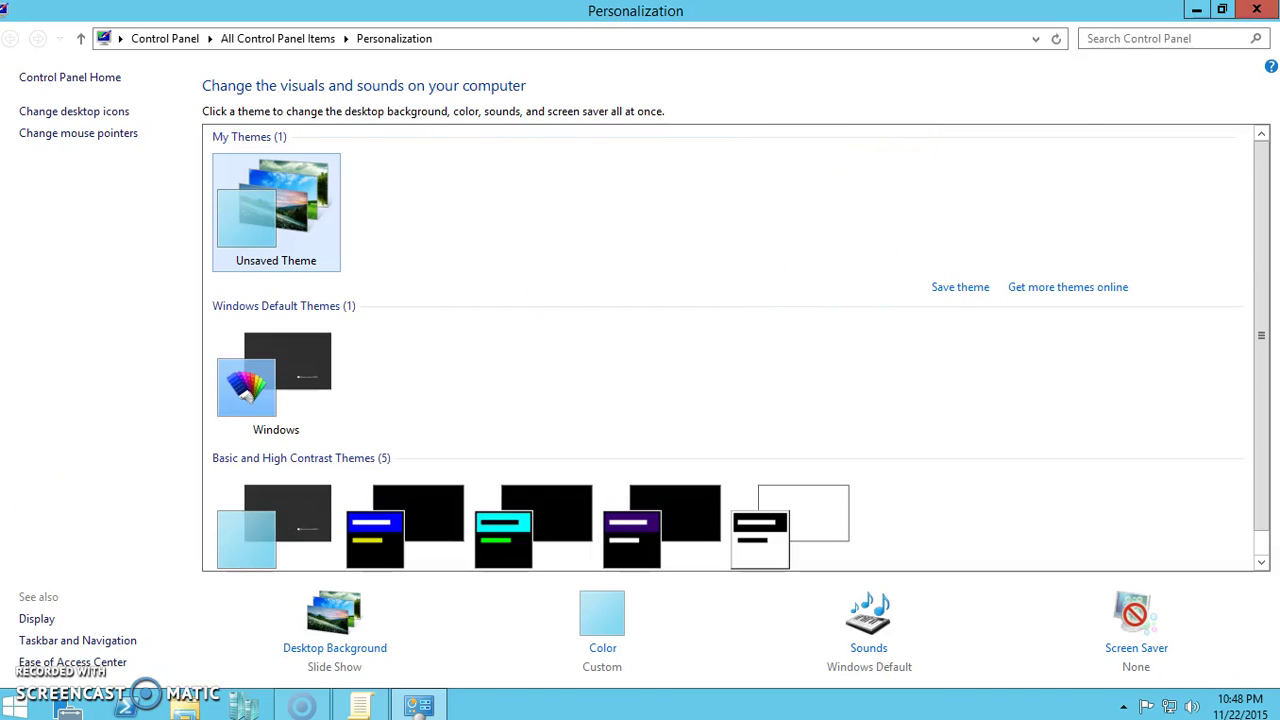
{"action": "left_click", "coordinate": [1256, 10]}
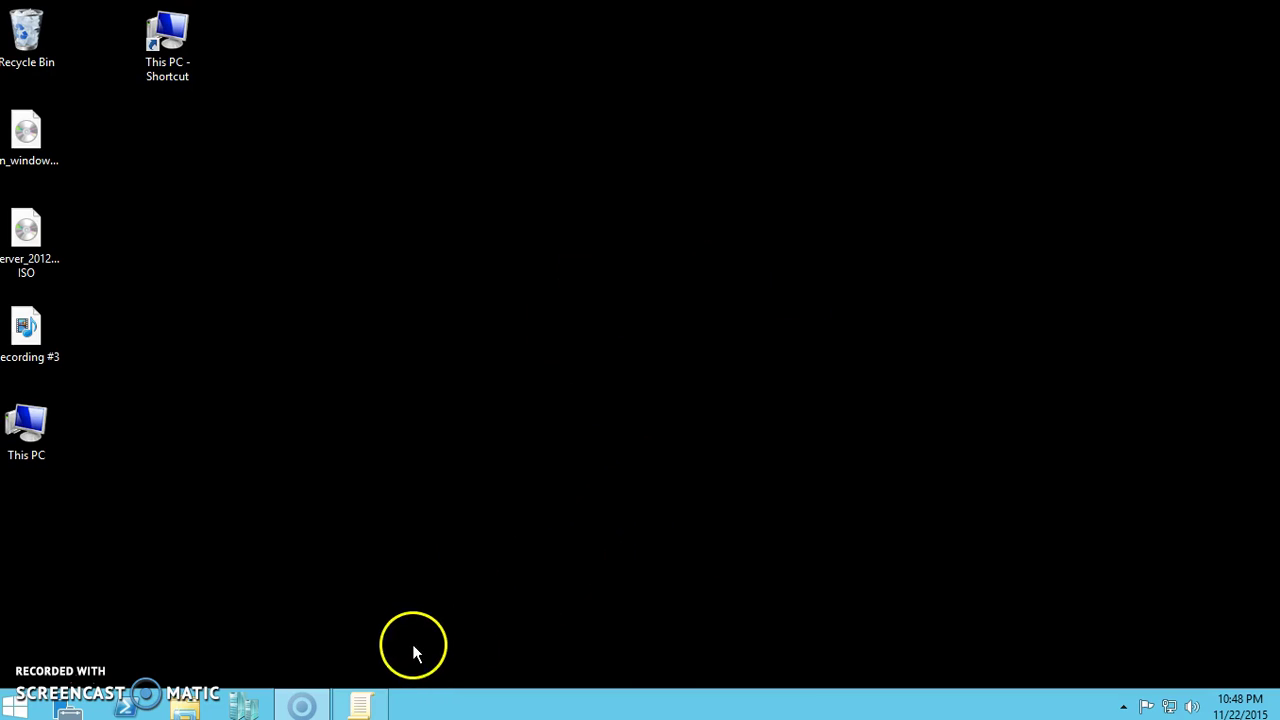
Step: Open Server Manager and start the Add Roles and Features Wizard
{"action": "left_click", "coordinate": [67, 702]}
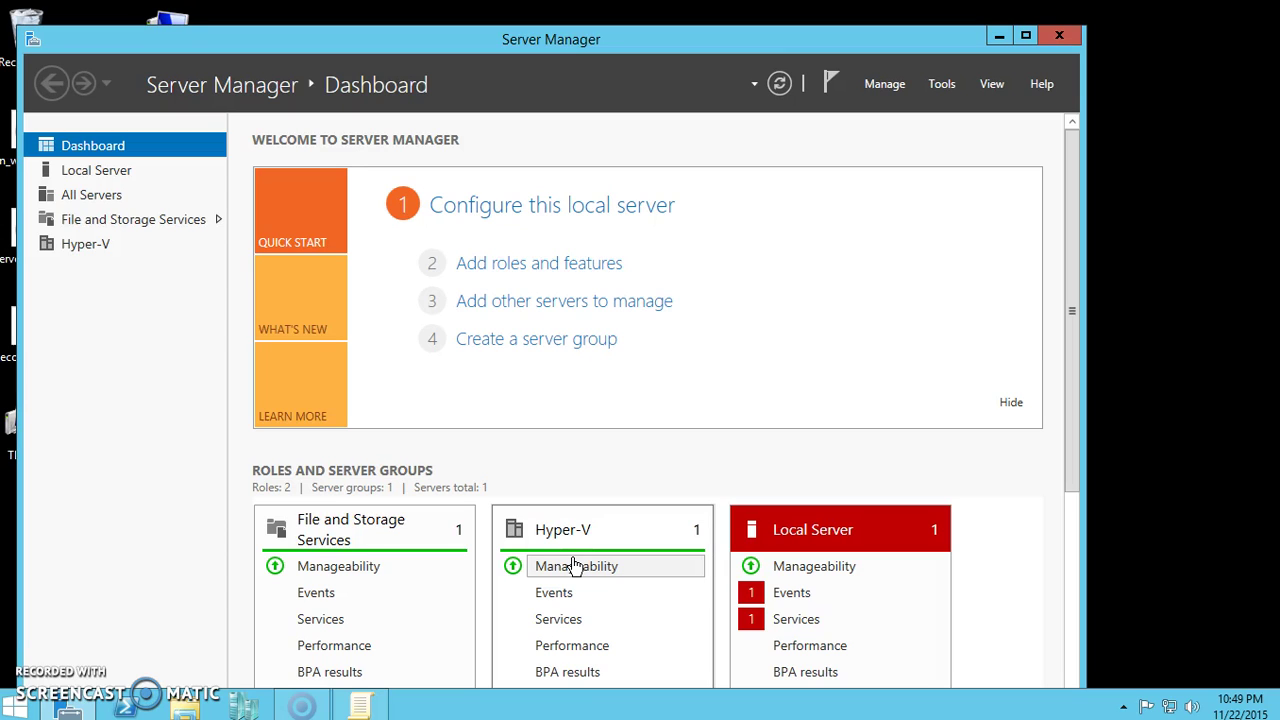
{"action": "left_click", "coordinate": [996, 38]}
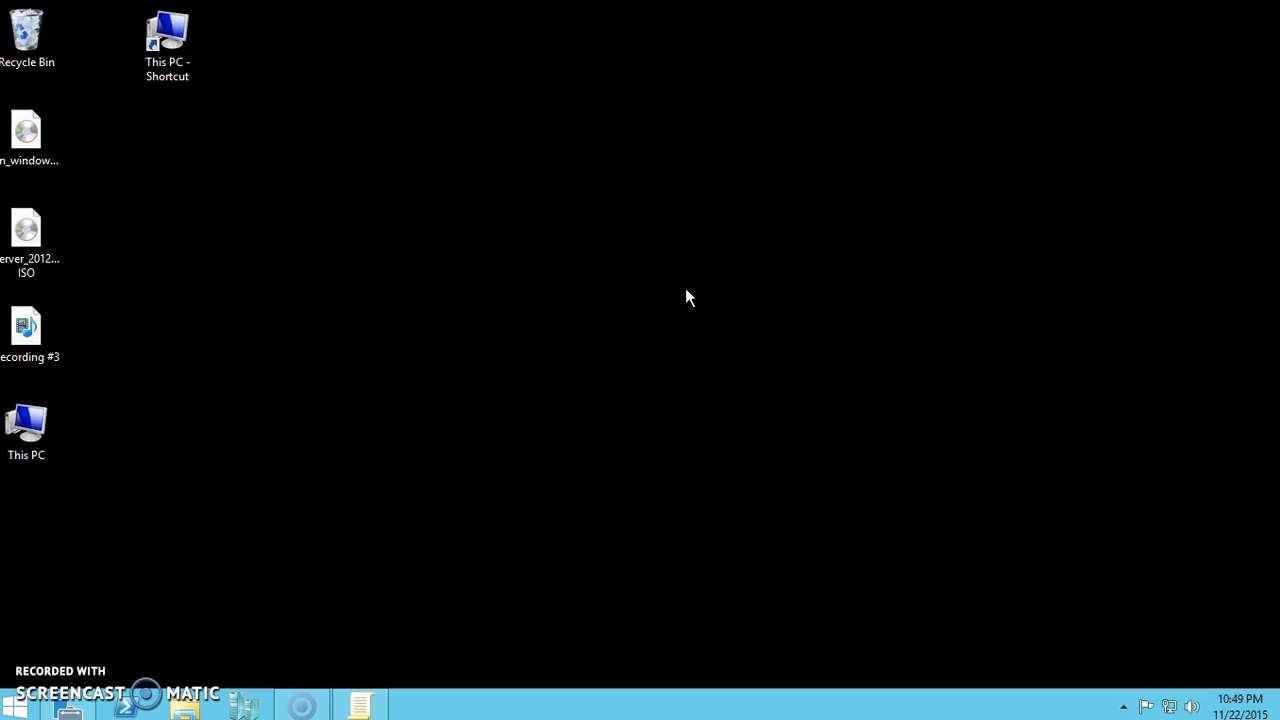
{"action": "left_click", "coordinate": [68, 708]}
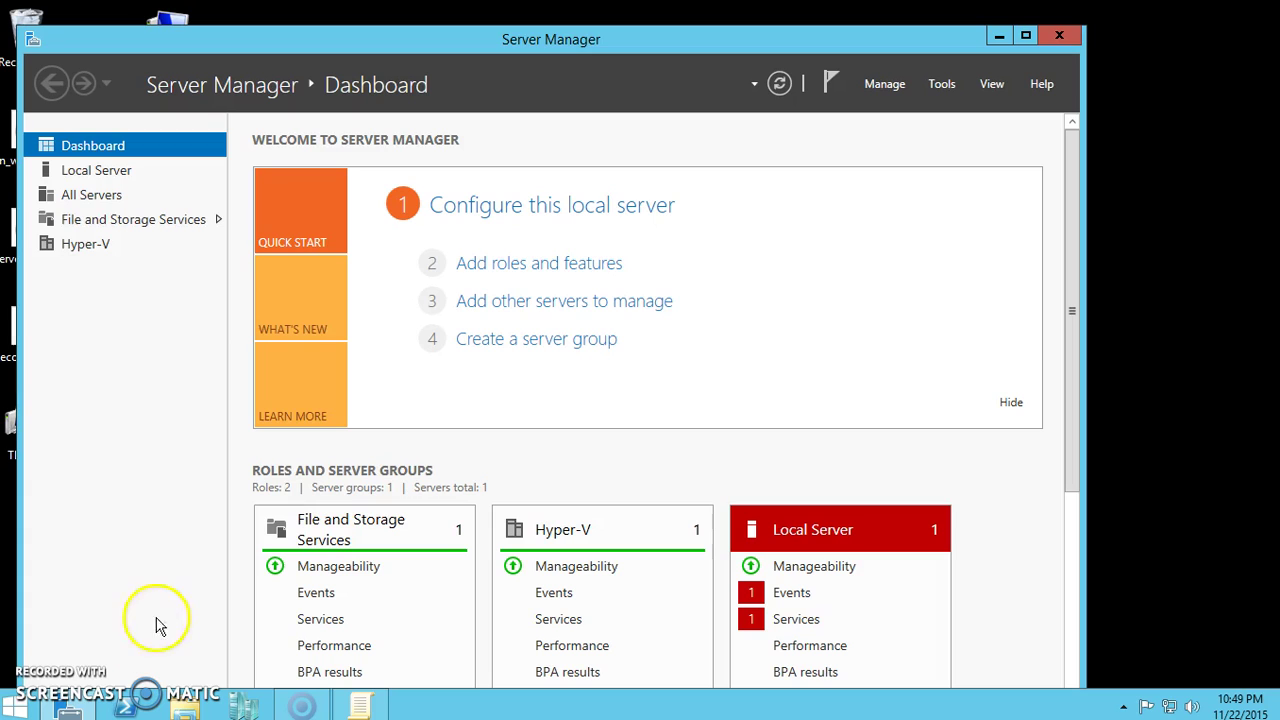
{"action": "left_click", "coordinate": [885, 85]}
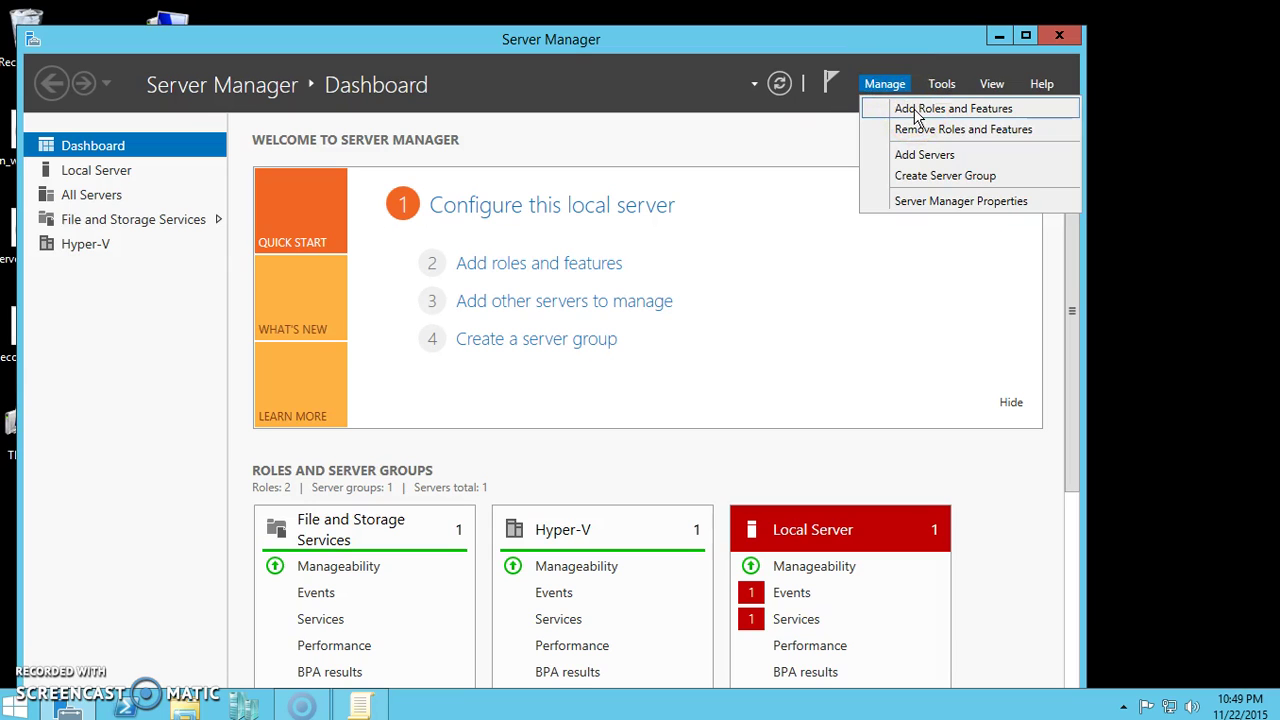
{"action": "left_click", "coordinate": [914, 112]}
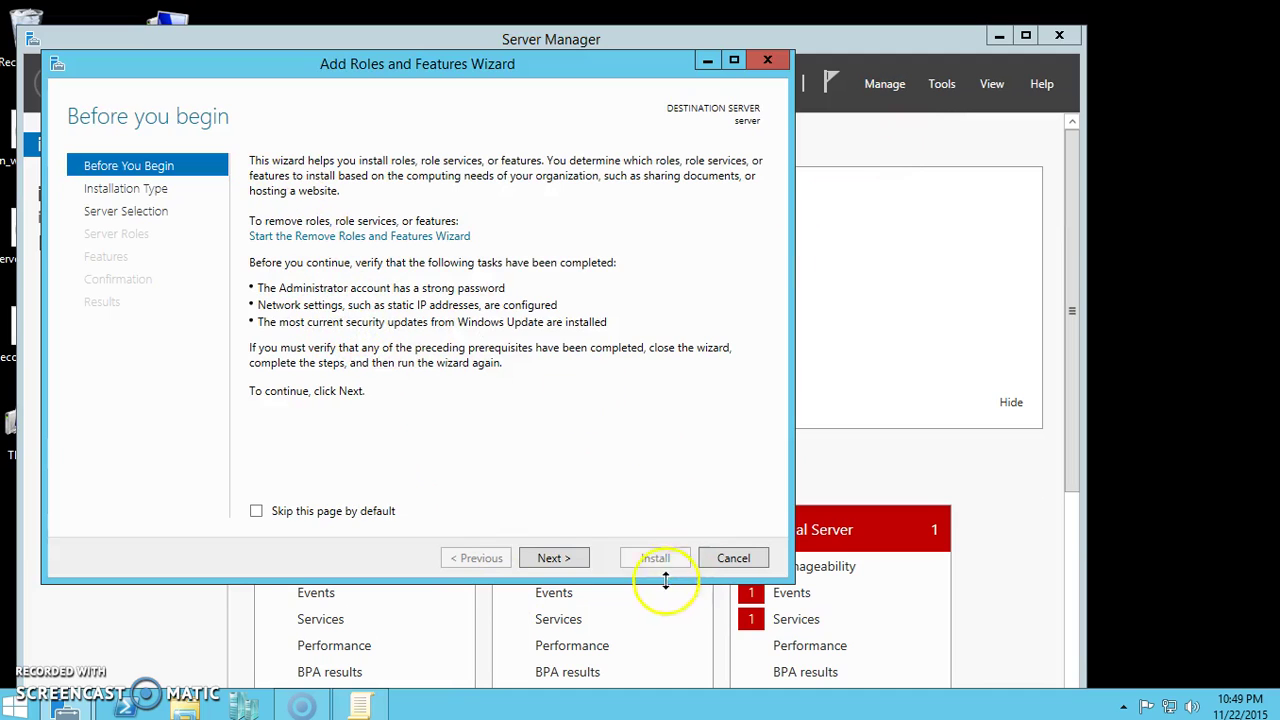
Step: Advance the wizard to feature selection, keeping role-based or feature-based installation, the server from the pool, and no additional roles
{"action": "left_click", "coordinate": [571, 568]}
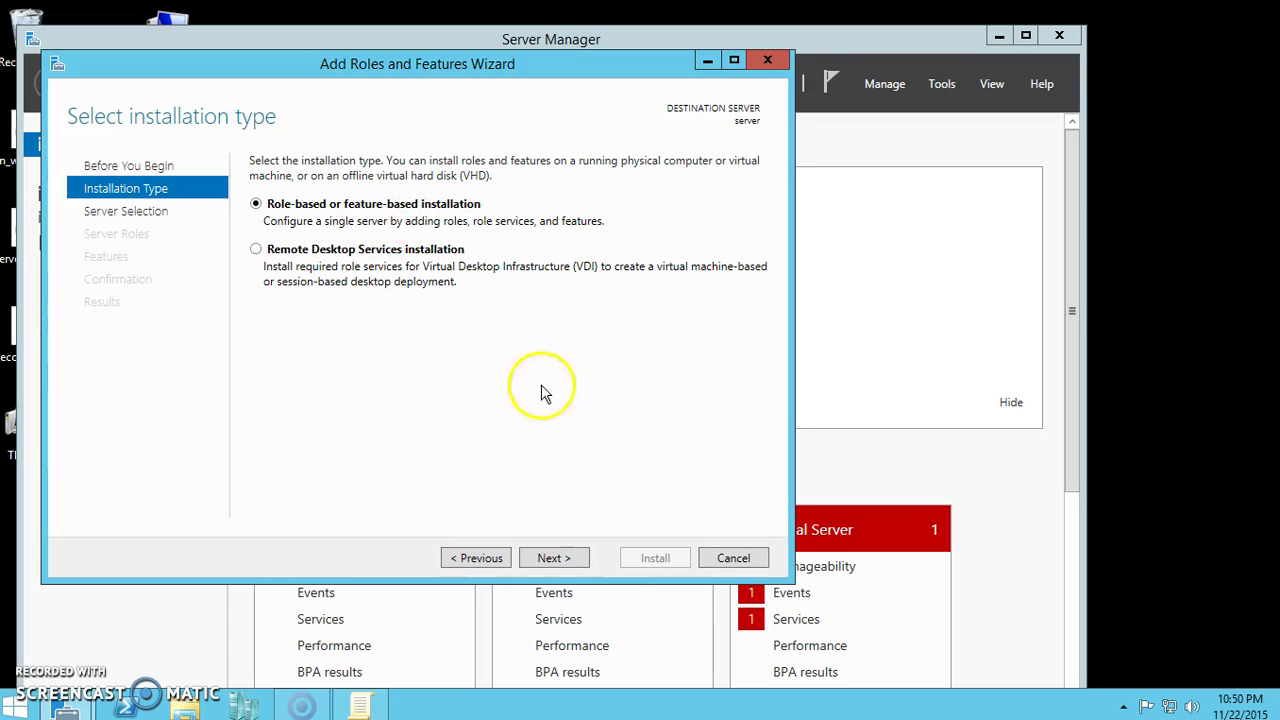
{"action": "left_click", "coordinate": [556, 557]}
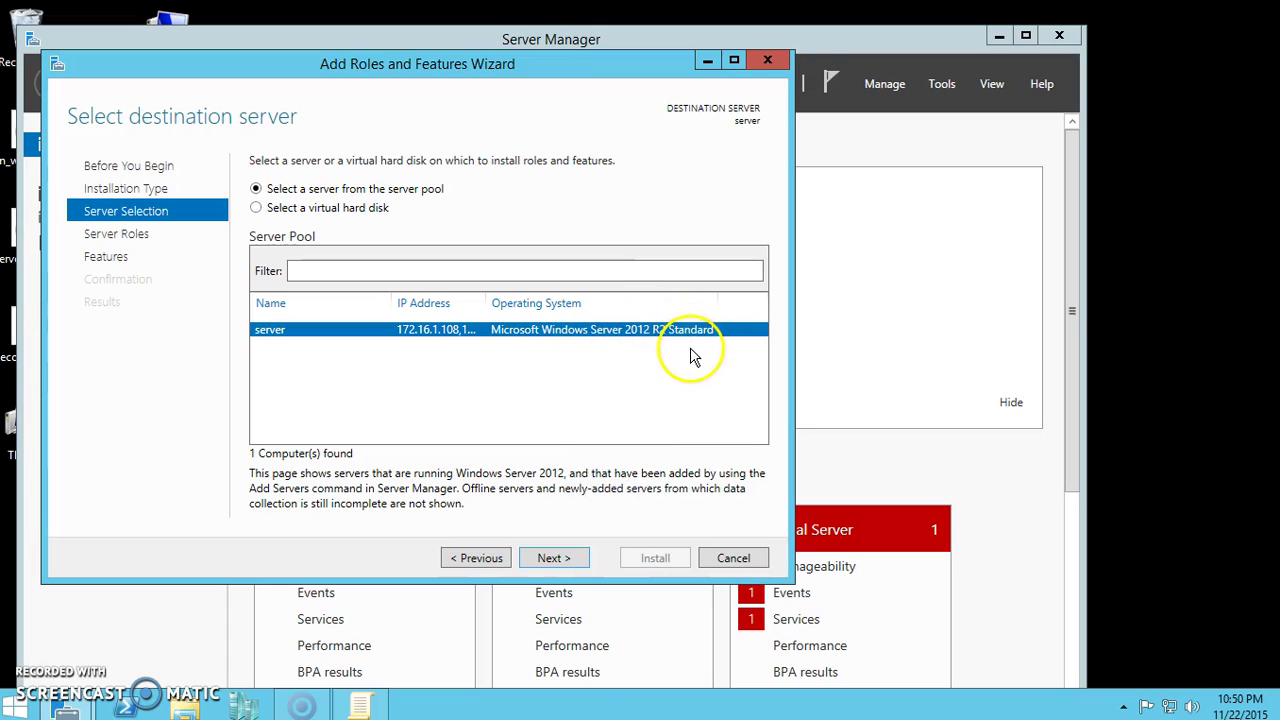
{"action": "left_click", "coordinate": [556, 561]}
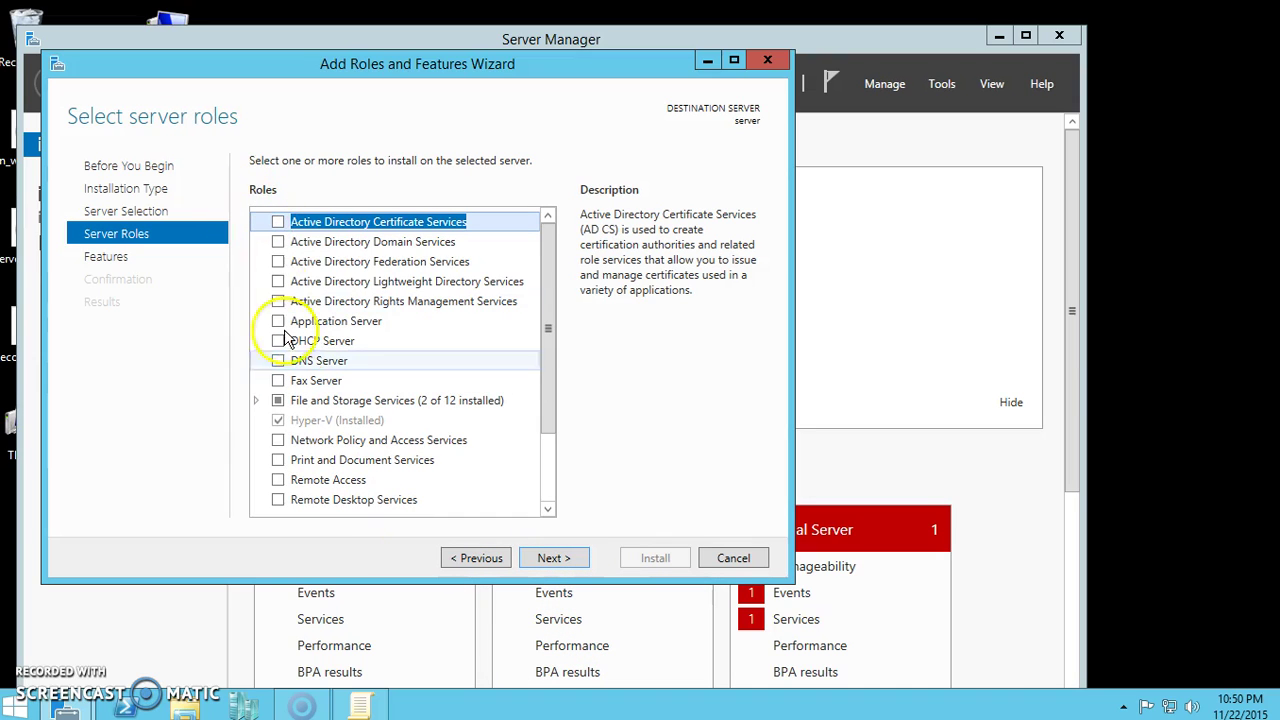
{"action": "mouse_move", "coordinate": [545, 315]}
{"action": "left_mouse_down"}
{"action": "mouse_move", "coordinate": [558, 415]}
{"action": "mouse_move", "coordinate": [548, 308]}
{"action": "left_mouse_up"}
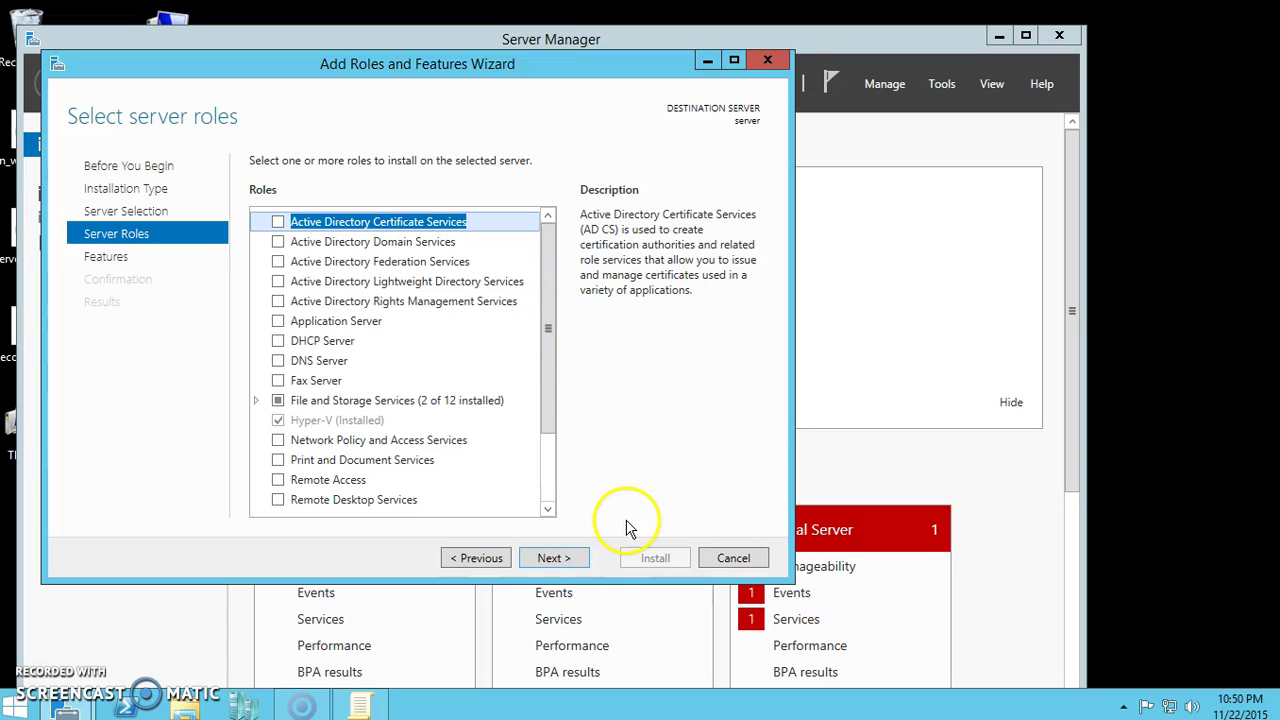
{"action": "left_click", "coordinate": [566, 562]}
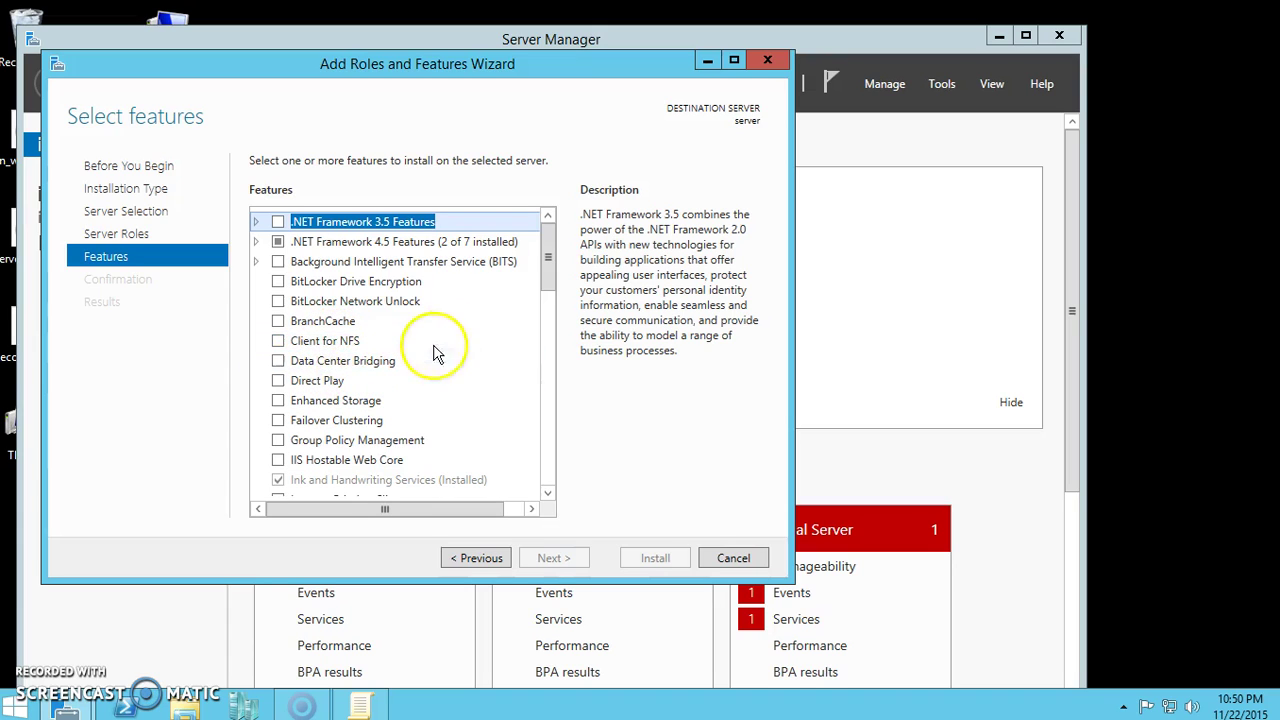
Step: Look through the list of installable features and inspect the contents of Remote Server Administration Tools
{"action": "left_click_drag", "start_coordinate": [546, 275], "coordinate": [550, 494]}
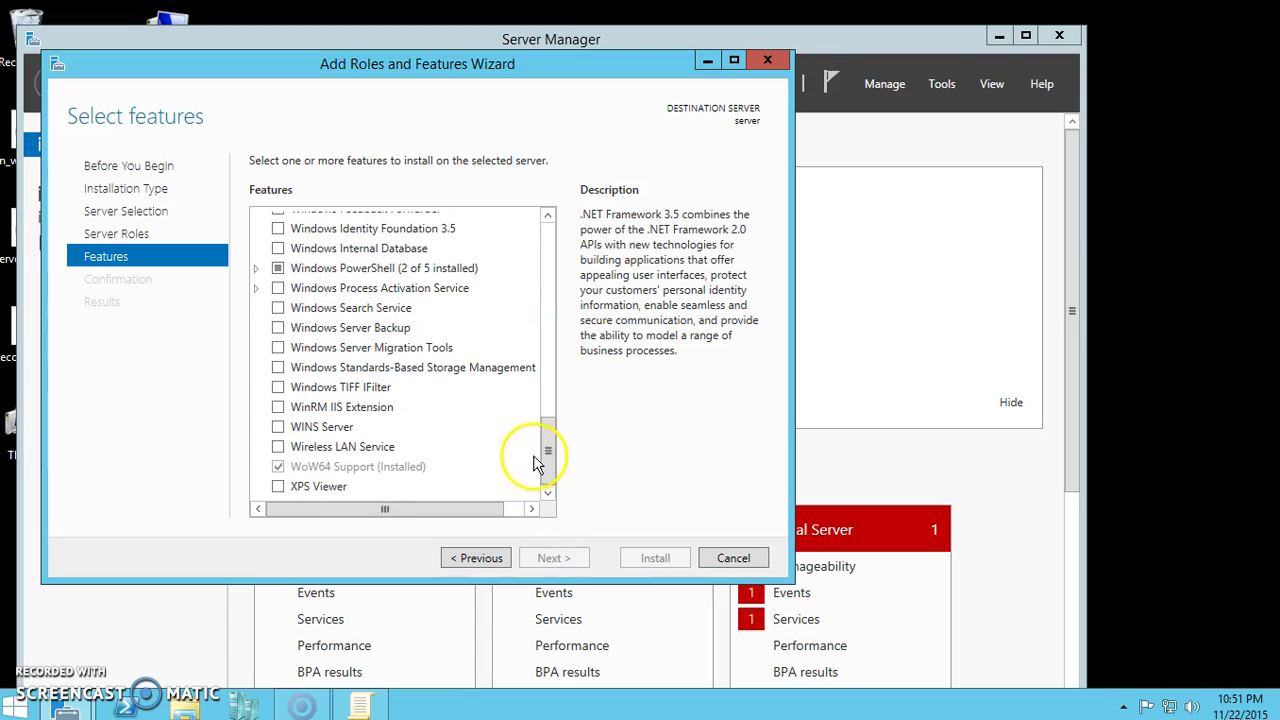
{"action": "left_click_drag", "start_coordinate": [546, 446], "coordinate": [543, 214]}
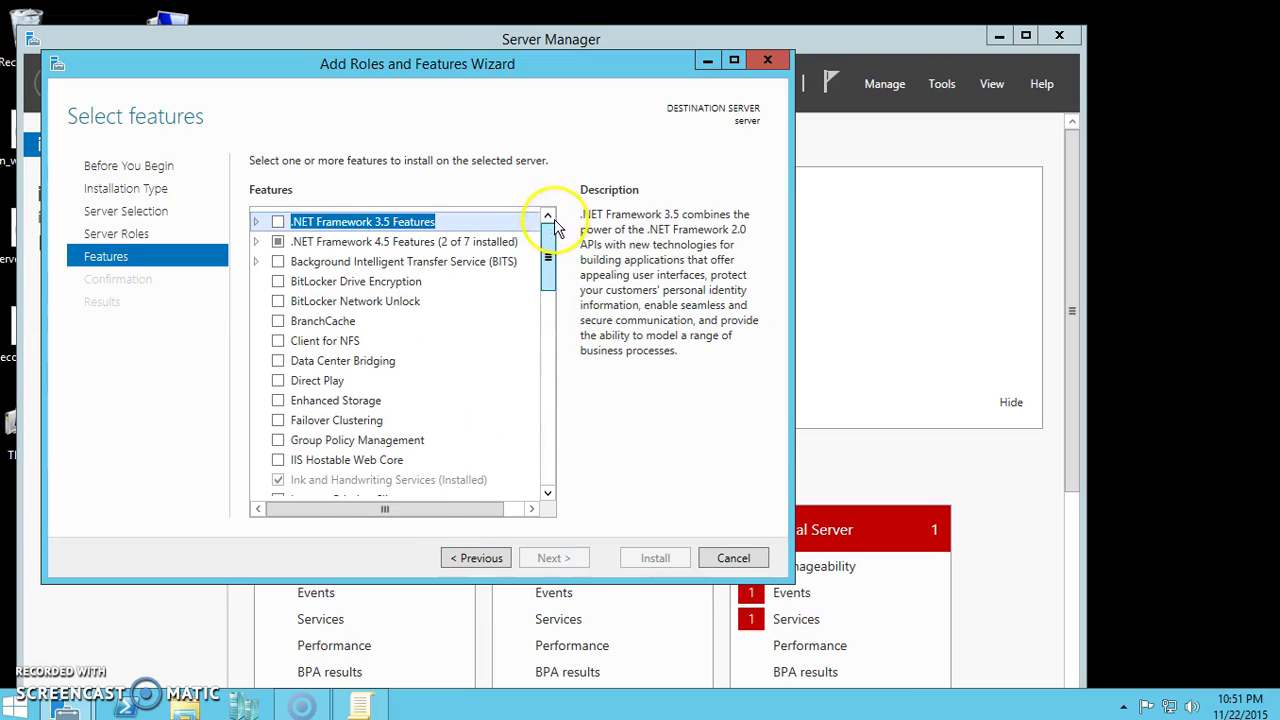
{"action": "scroll", "coordinate": [476, 390], "scroll_direction": "down", "scroll_amount": 1}
{"action": "scroll", "coordinate": [476, 390], "scroll_direction": "down", "scroll_amount": 2}
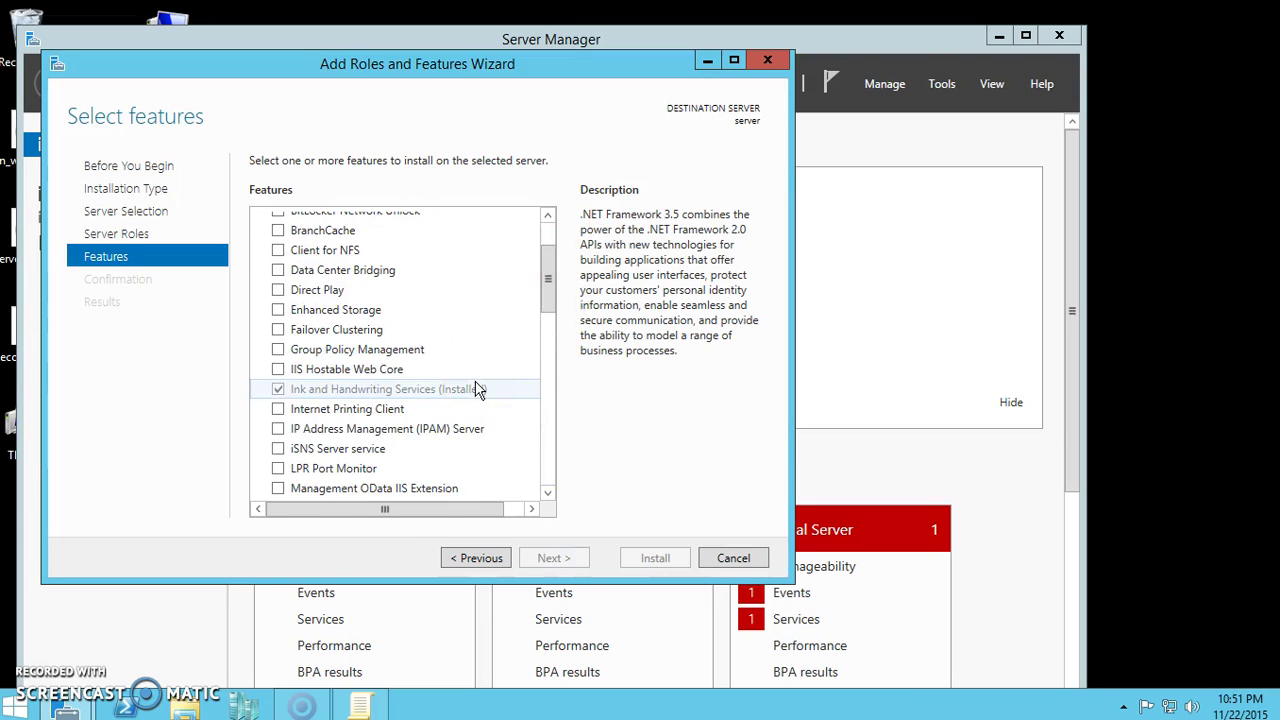
{"action": "scroll", "coordinate": [476, 390], "scroll_direction": "down", "scroll_amount": 1}
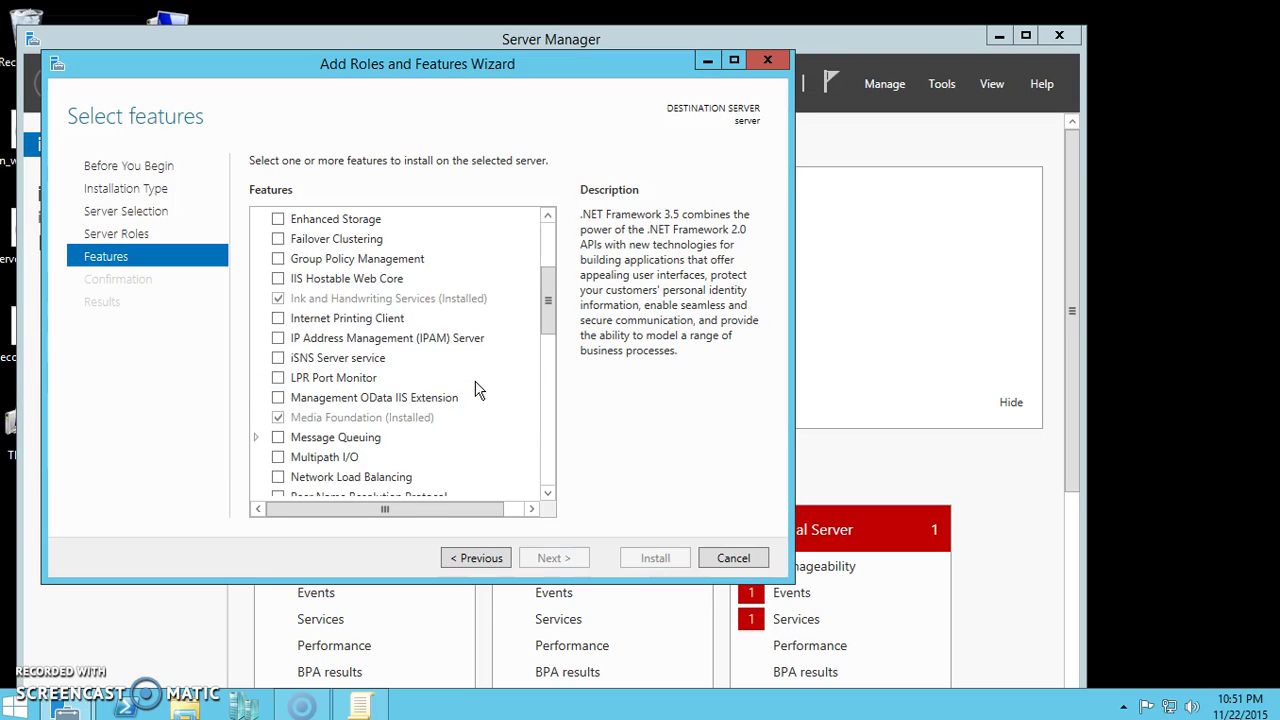
{"action": "scroll", "coordinate": [476, 390], "scroll_direction": "down", "scroll_amount": 3}
{"action": "left_click", "coordinate": [470, 420]}
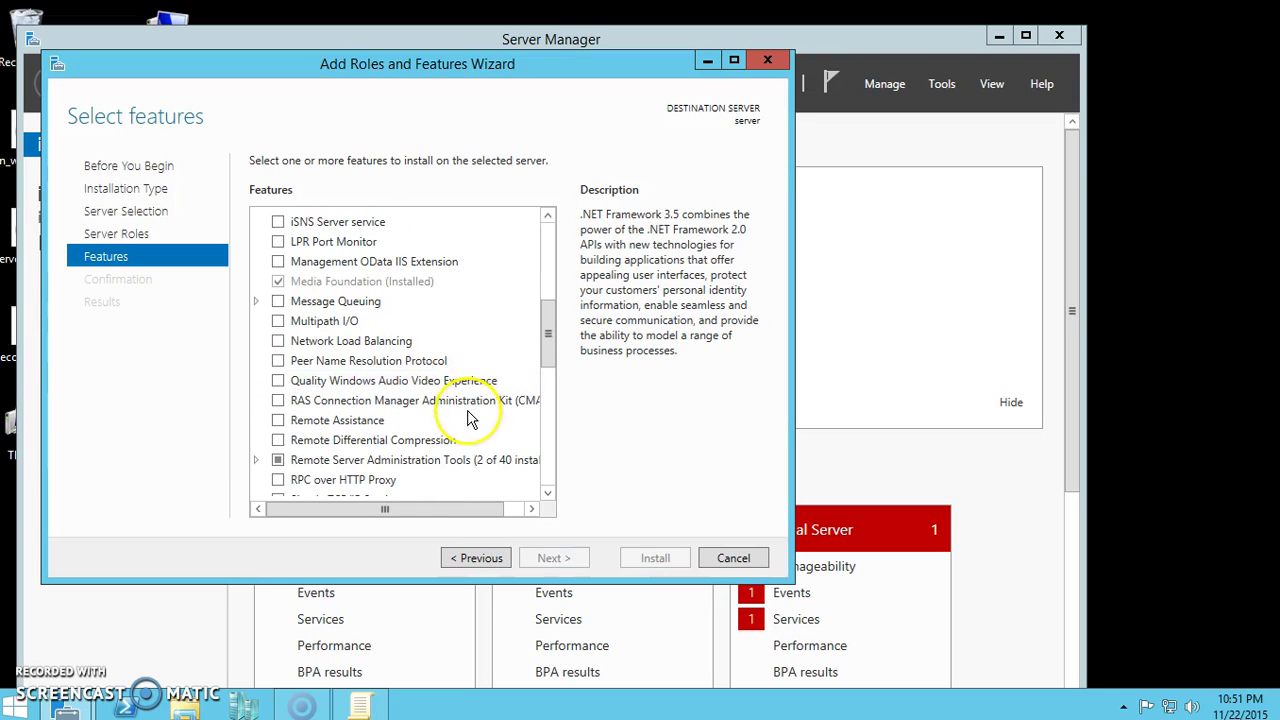
{"action": "scroll", "coordinate": [470, 420], "scroll_direction": "down", "scroll_amount": 1}
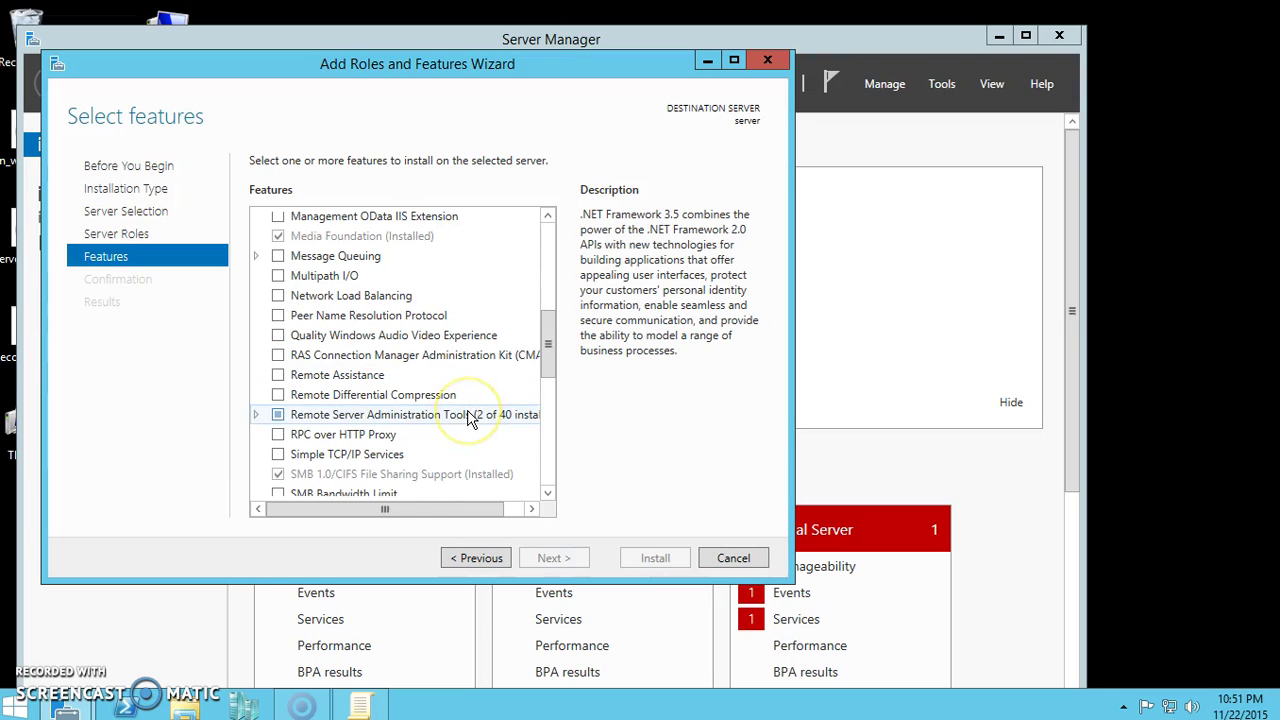
{"action": "left_click", "coordinate": [256, 415]}
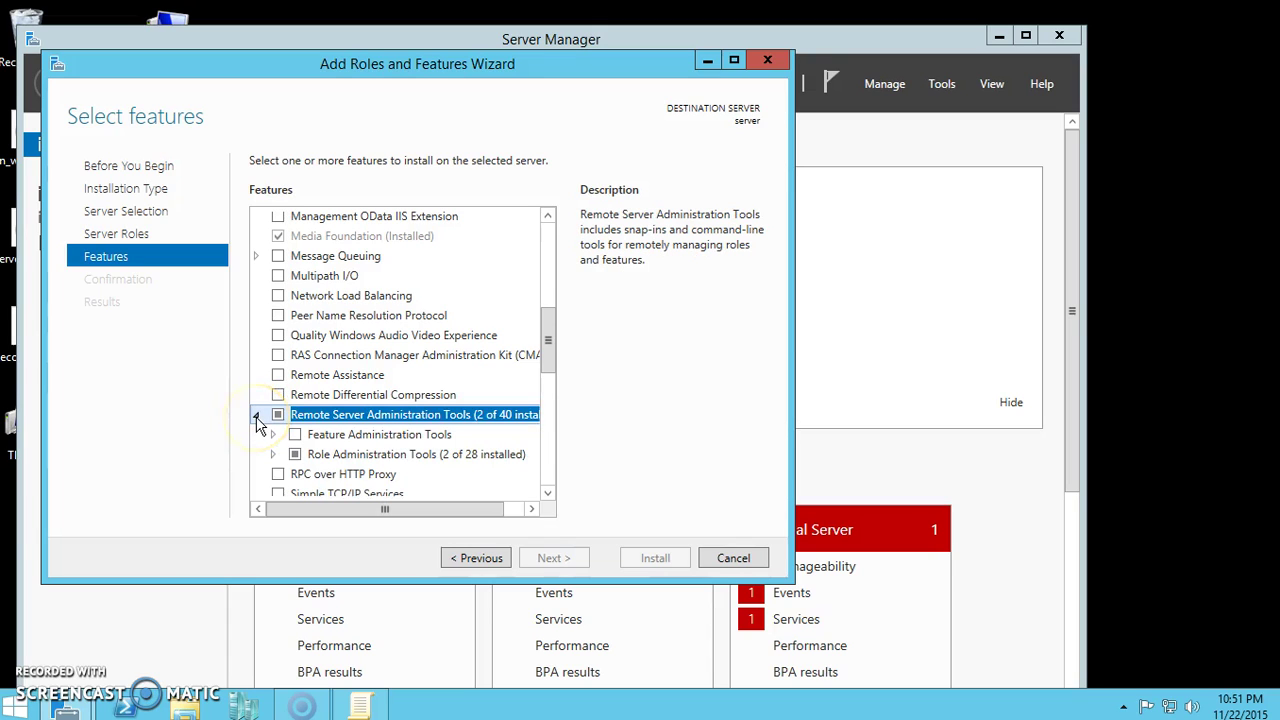
{"action": "left_click", "coordinate": [256, 415]}
{"action": "left_click", "coordinate": [256, 415]}
{"action": "left_click", "coordinate": [256, 415]}
Step: Expand User Interfaces and Infrastructure and examine the description of its Desktop Experience feature
{"action": "left_click_drag", "start_coordinate": [551, 346], "coordinate": [546, 391]}
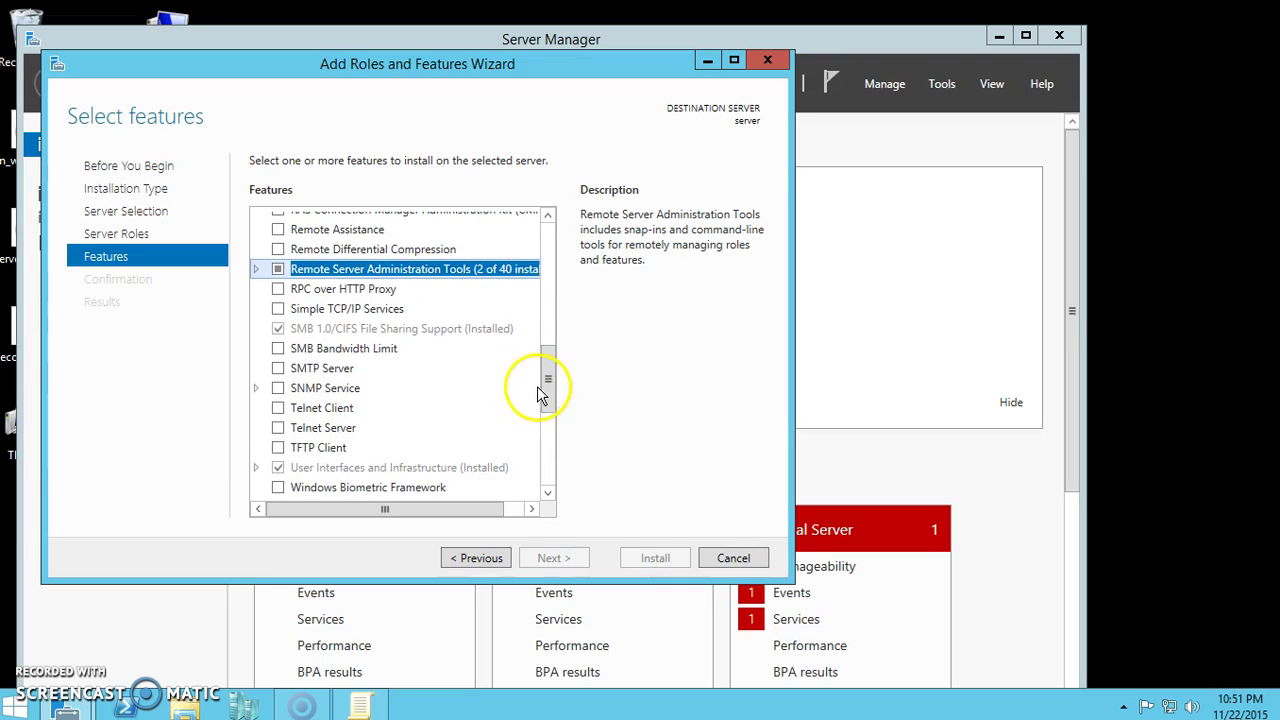
{"action": "left_click", "coordinate": [538, 389]}
{"action": "left_click_drag", "start_coordinate": [543, 380], "coordinate": [550, 403]}
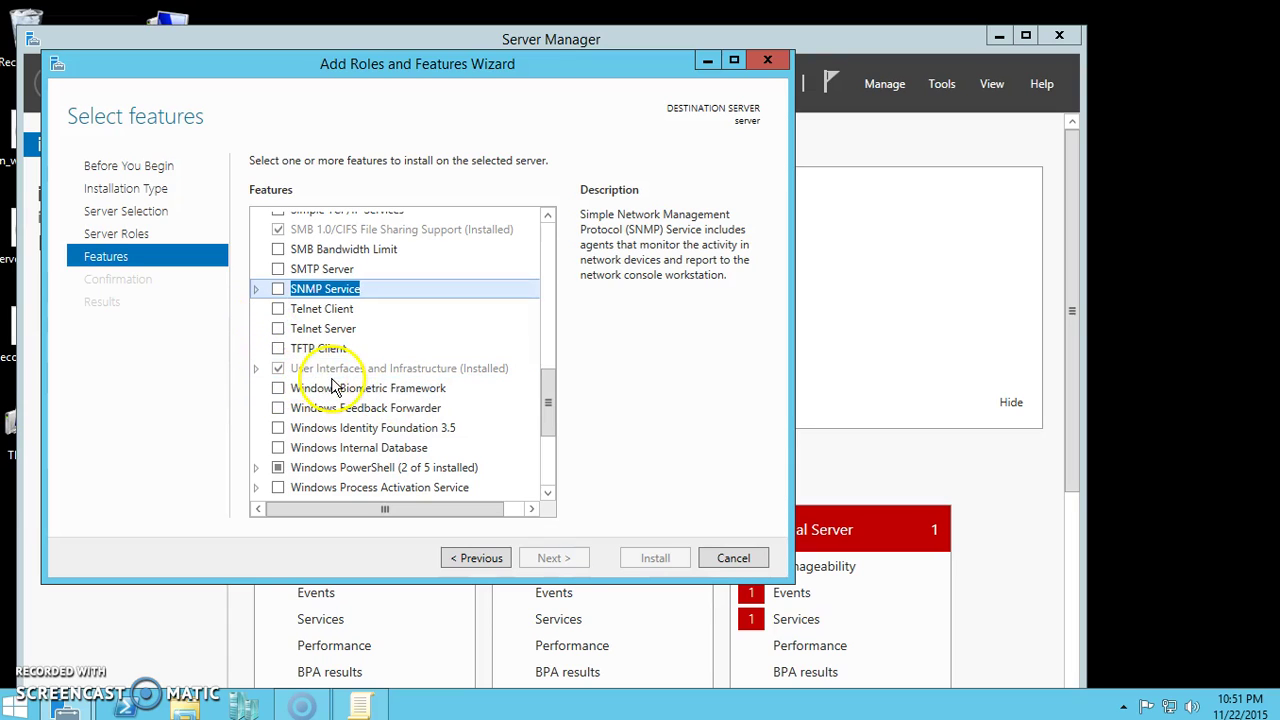
{"action": "left_click", "coordinate": [256, 369]}
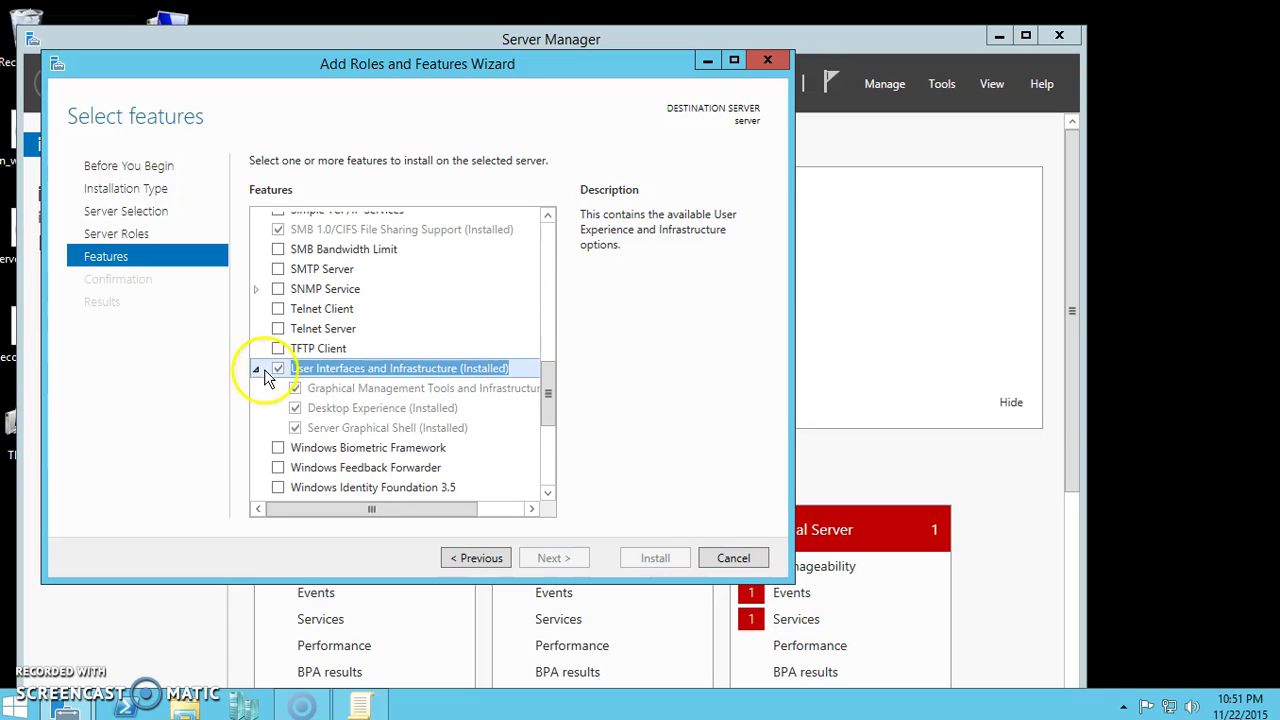
{"action": "left_click", "coordinate": [295, 407]}
{"action": "left_click", "coordinate": [338, 400]}
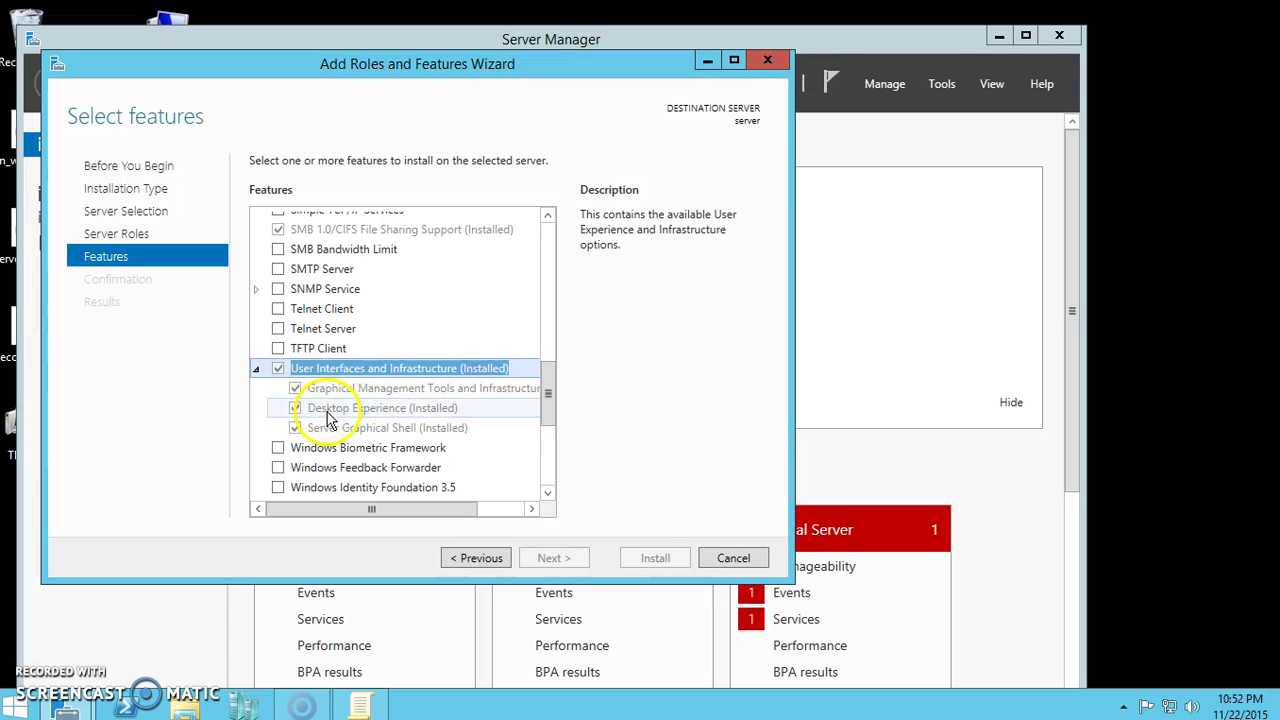
{"action": "left_click", "coordinate": [320, 410]}
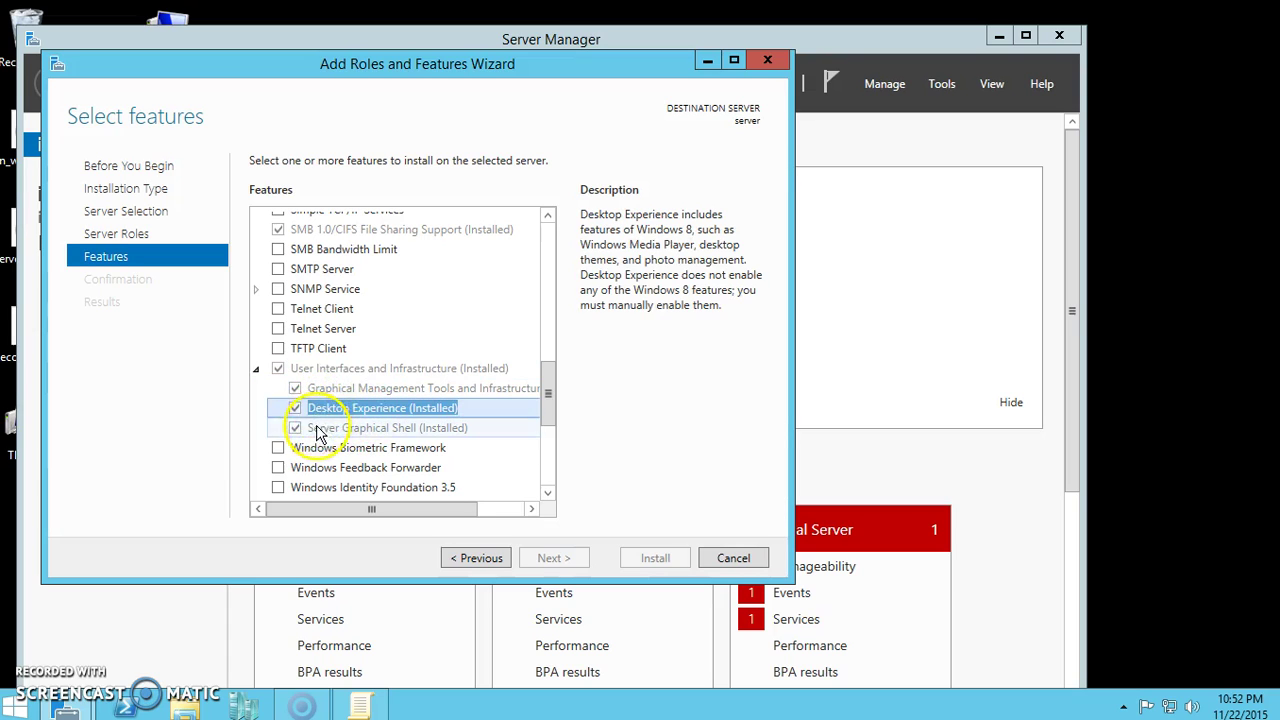
{"action": "left_click", "coordinate": [565, 558]}
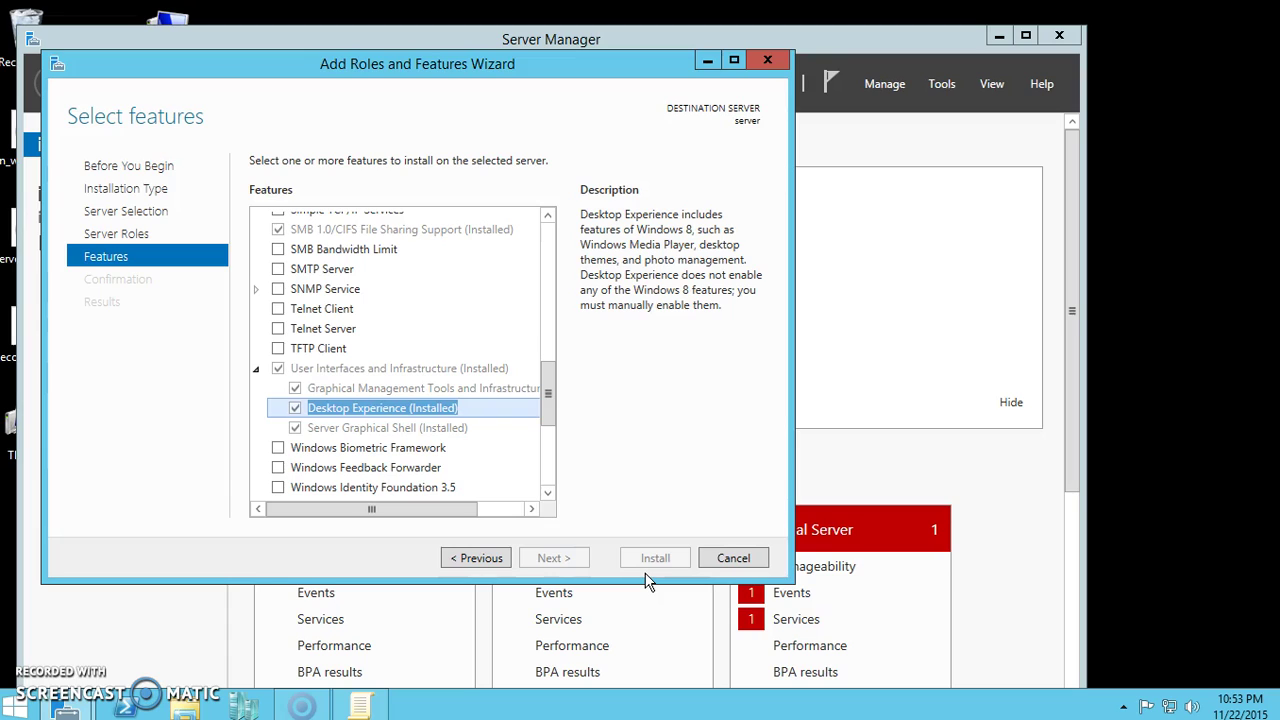
{"action": "left_click", "coordinate": [593, 566]}
{"action": "left_click", "coordinate": [262, 634]}
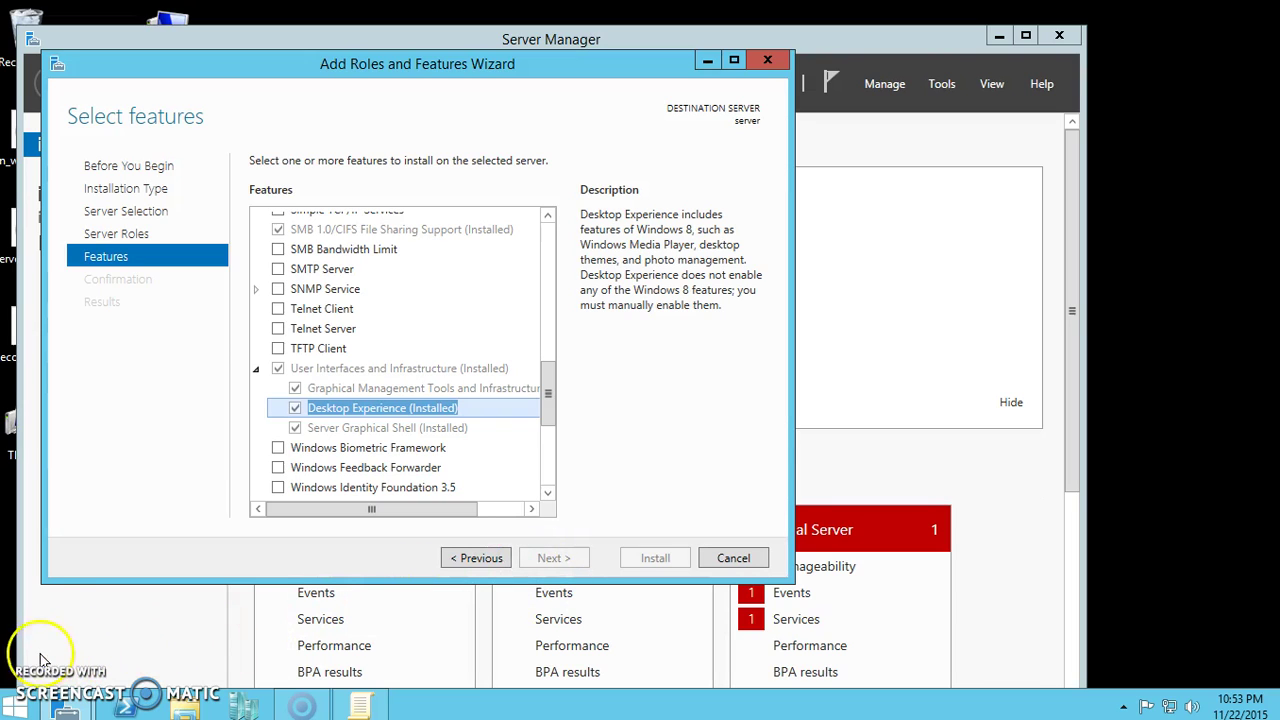